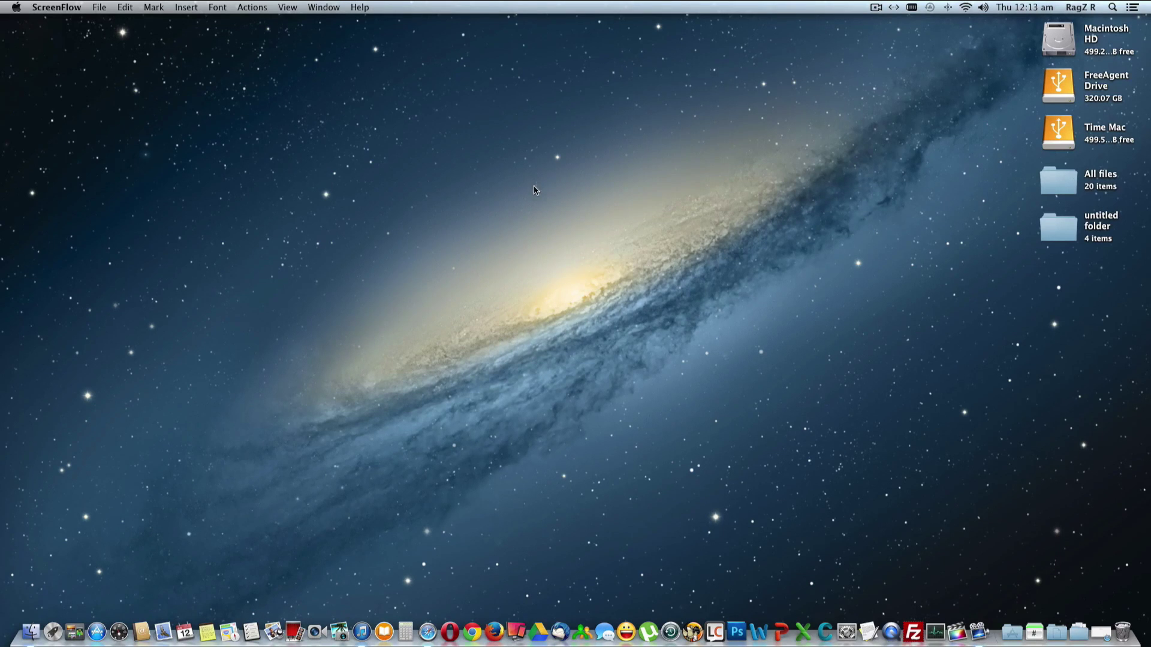
# Open the free Rival Knights game's page from Best New Games in the iTunes App Store
pyautogui.click(362, 627)
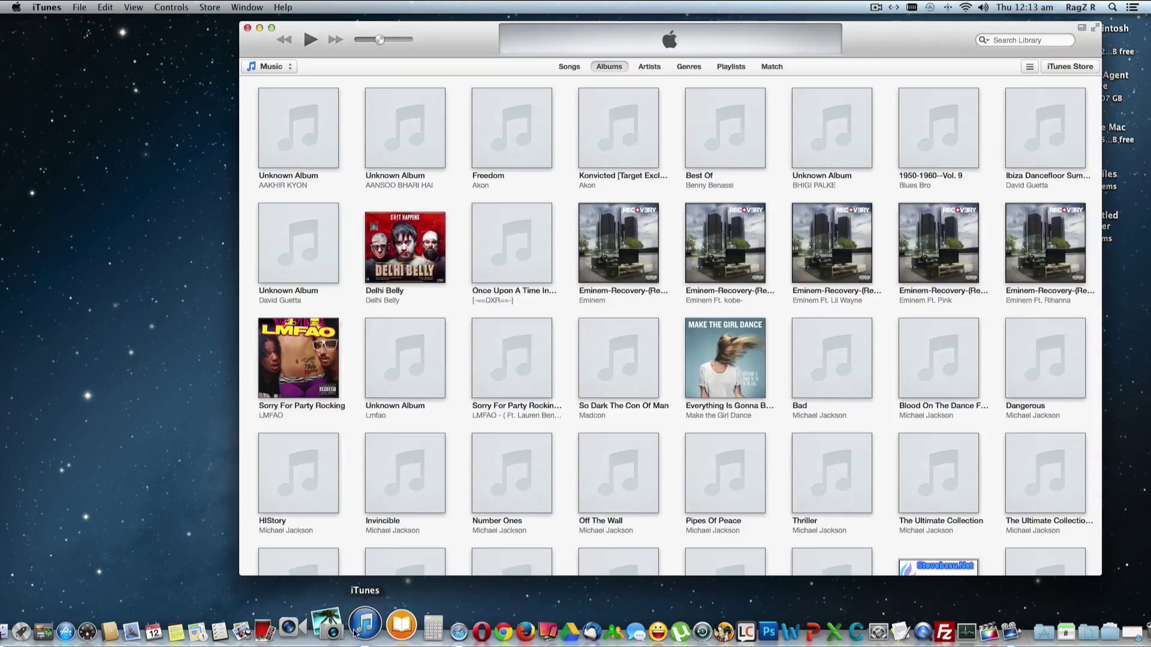
pyautogui.click(1065, 68)
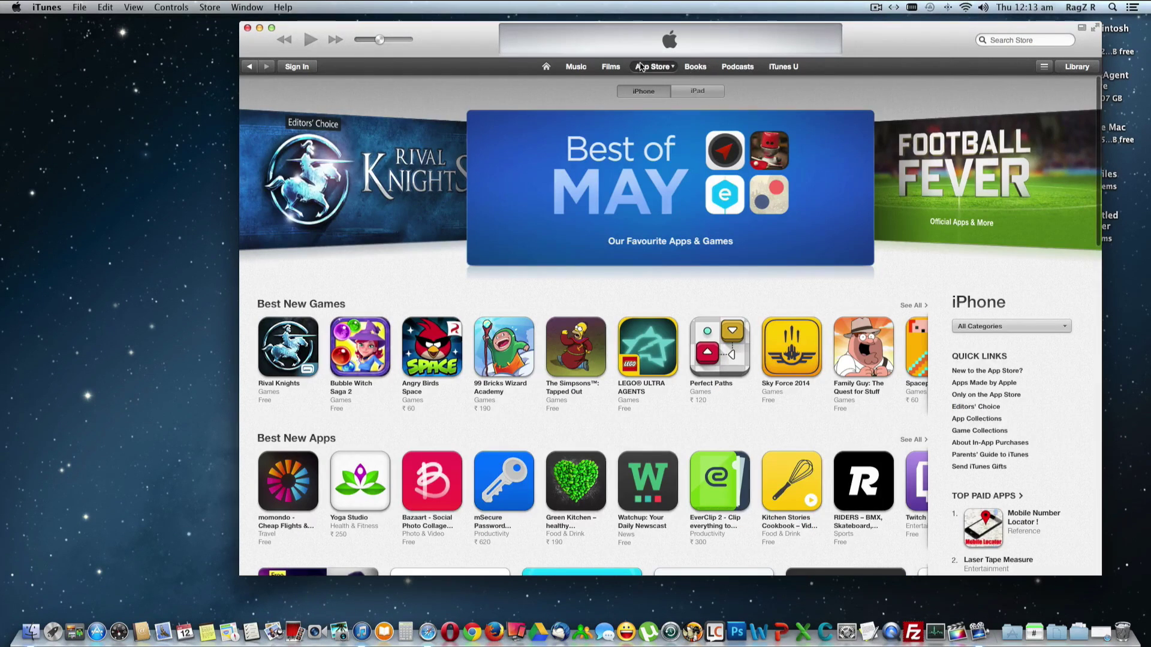
pyautogui.click(653, 69)
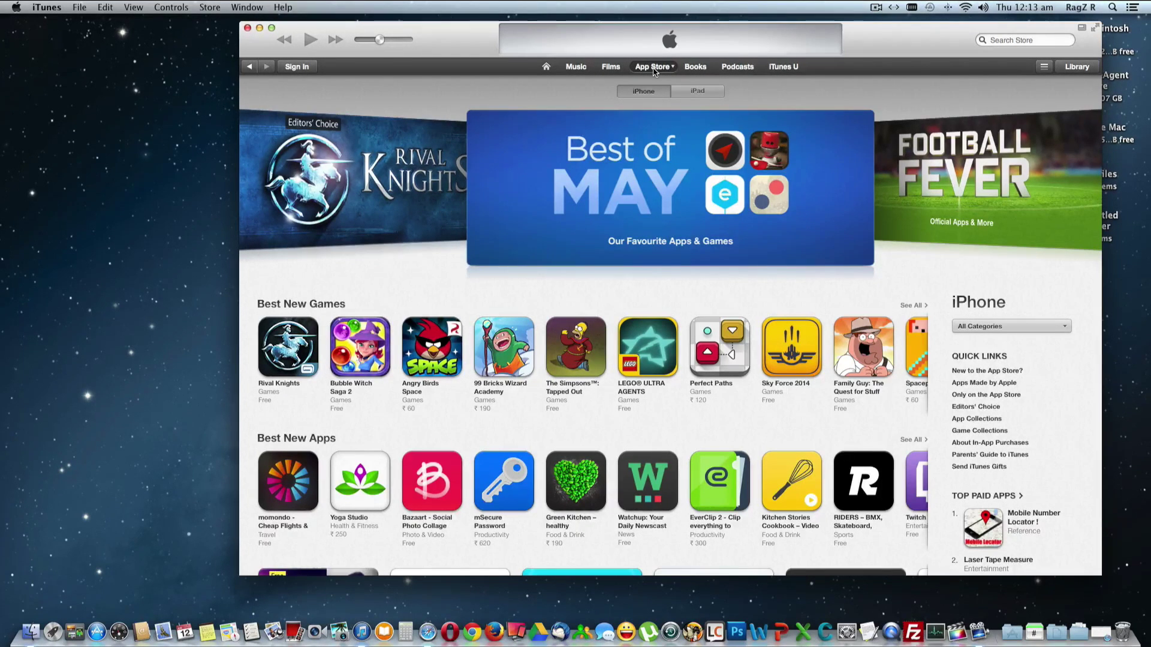
pyautogui.moveTo(555, 419)
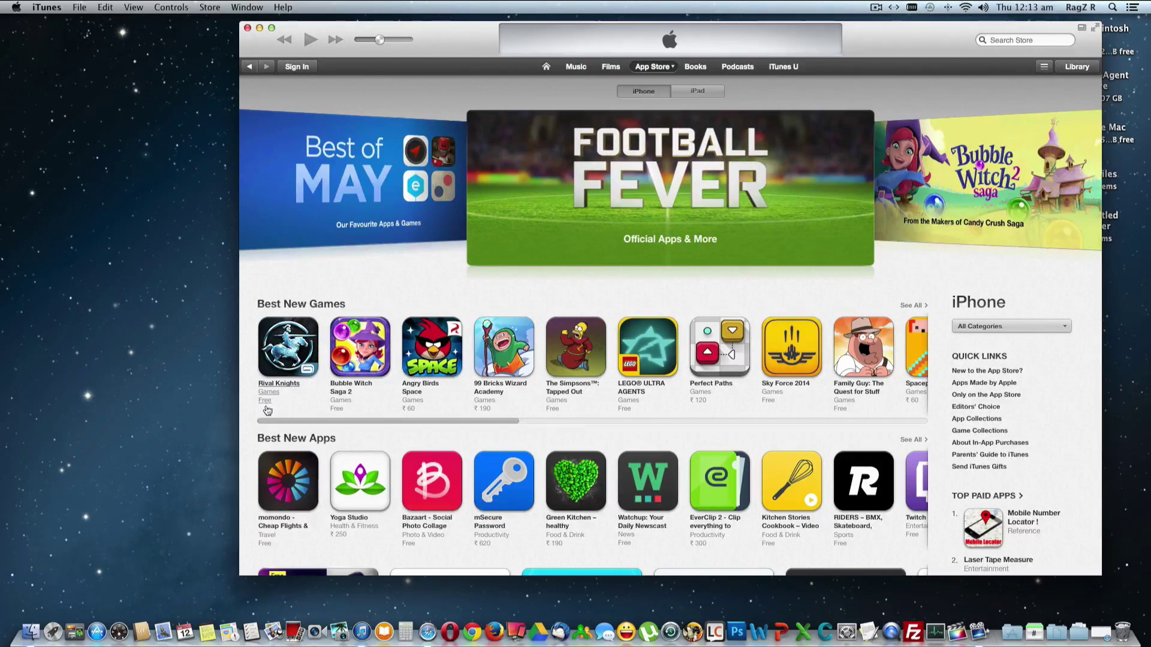
pyautogui.click(265, 401)
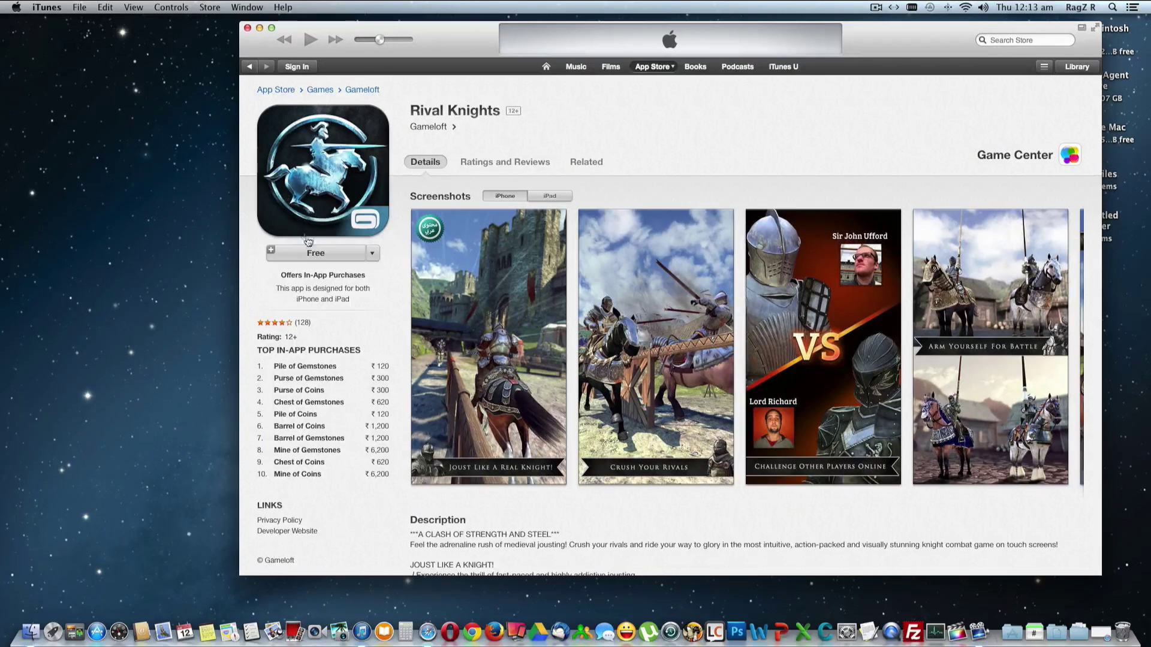
# Start creating a new Apple ID from the Free button on Rival Knights
pyautogui.click(312, 252)
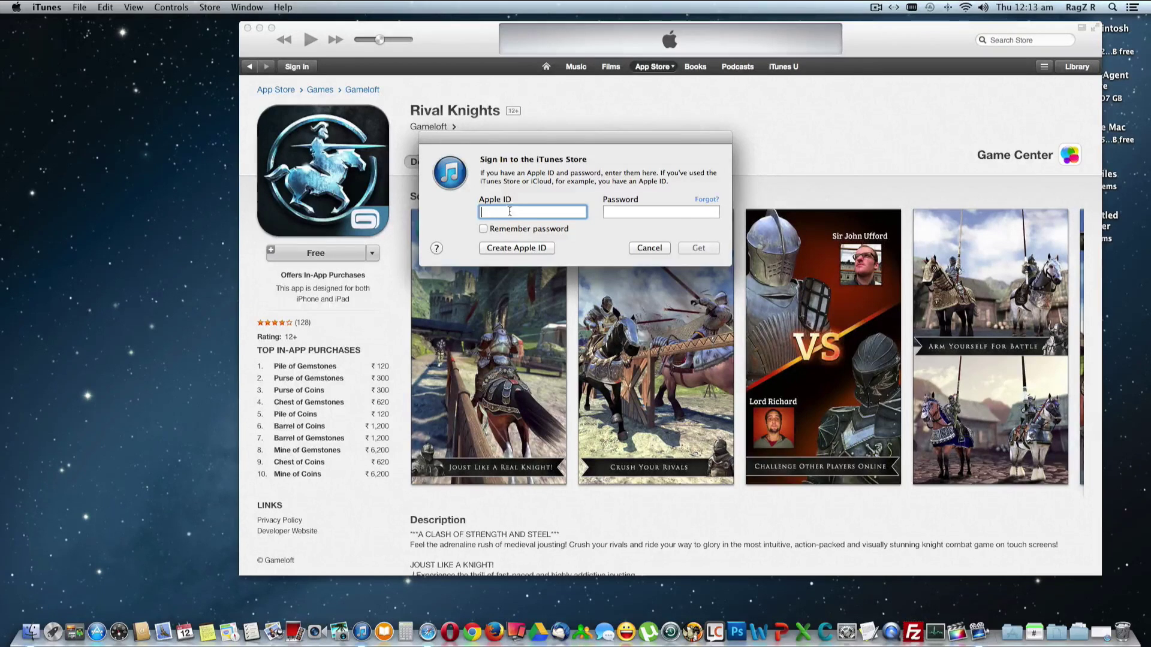
pyautogui.click(517, 248)
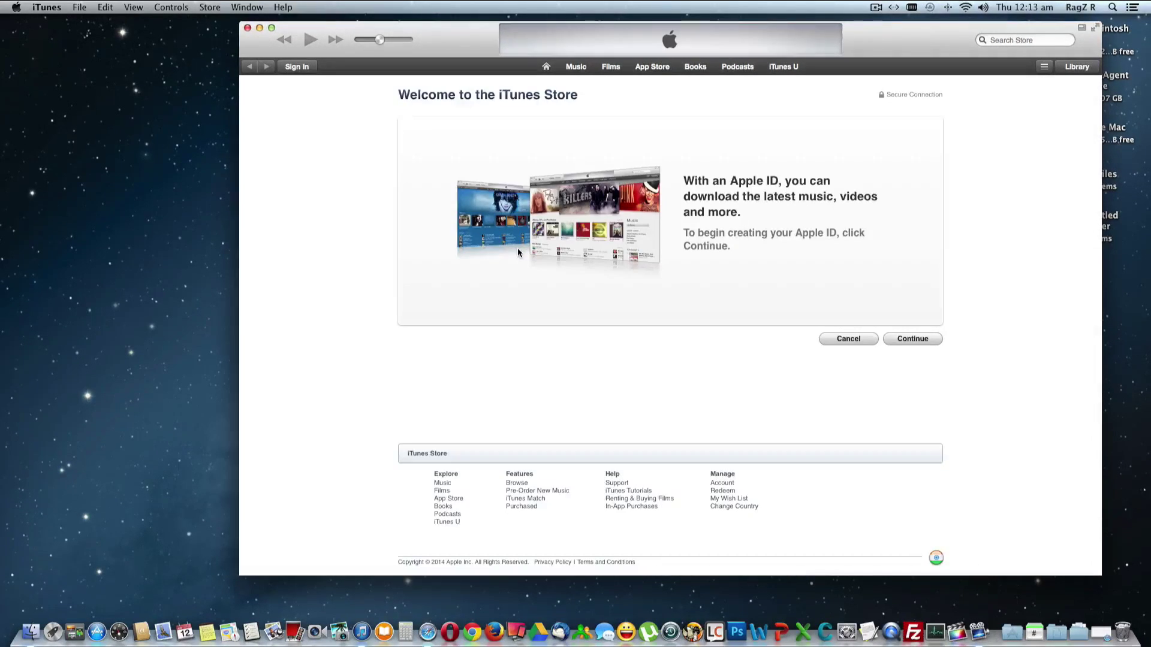
pyautogui.click(909, 340)
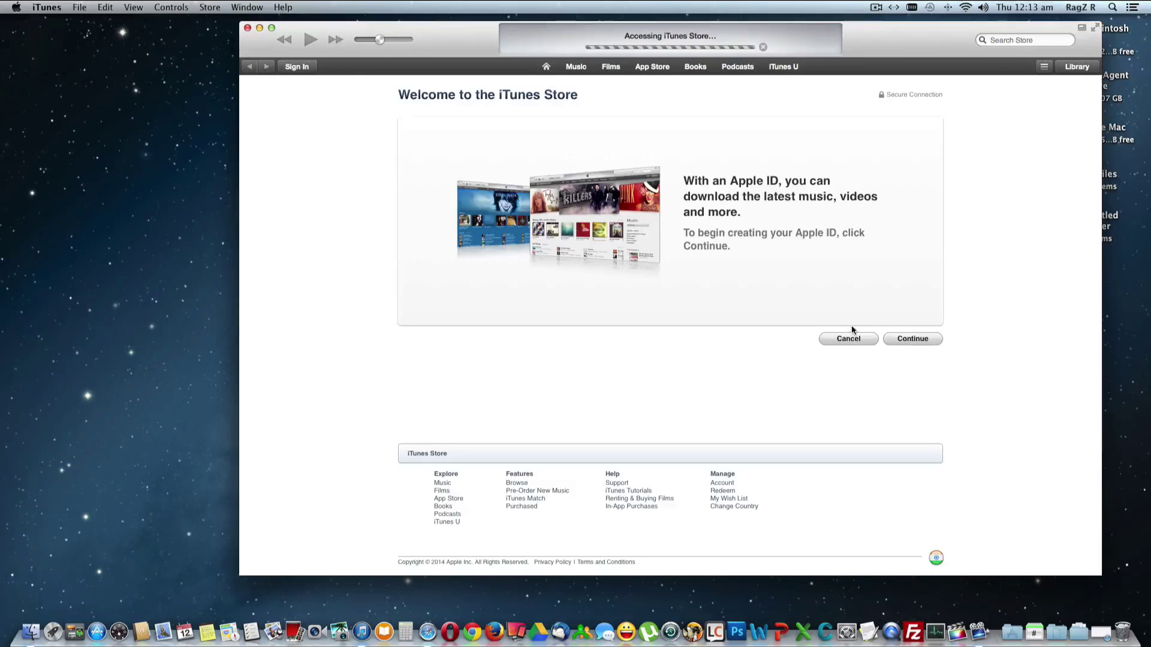
# Accept the iTunes Store terms and conditions to reach the Apple ID details form
pyautogui.scroll(-15, 813, 321)
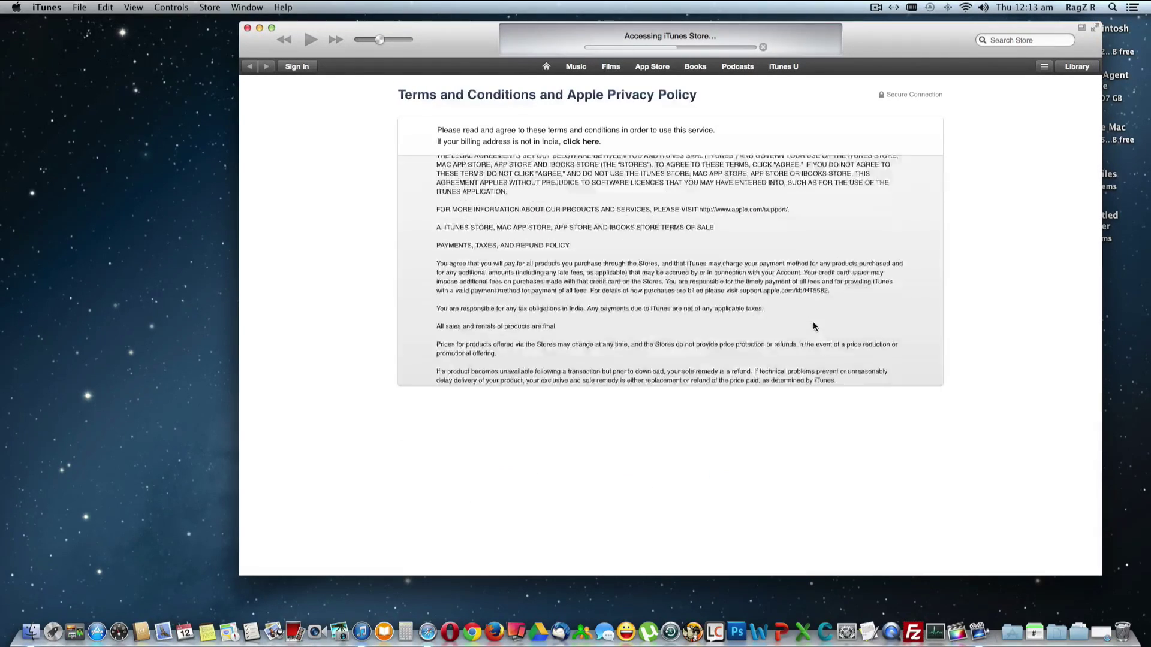
pyautogui.click(756, 400)
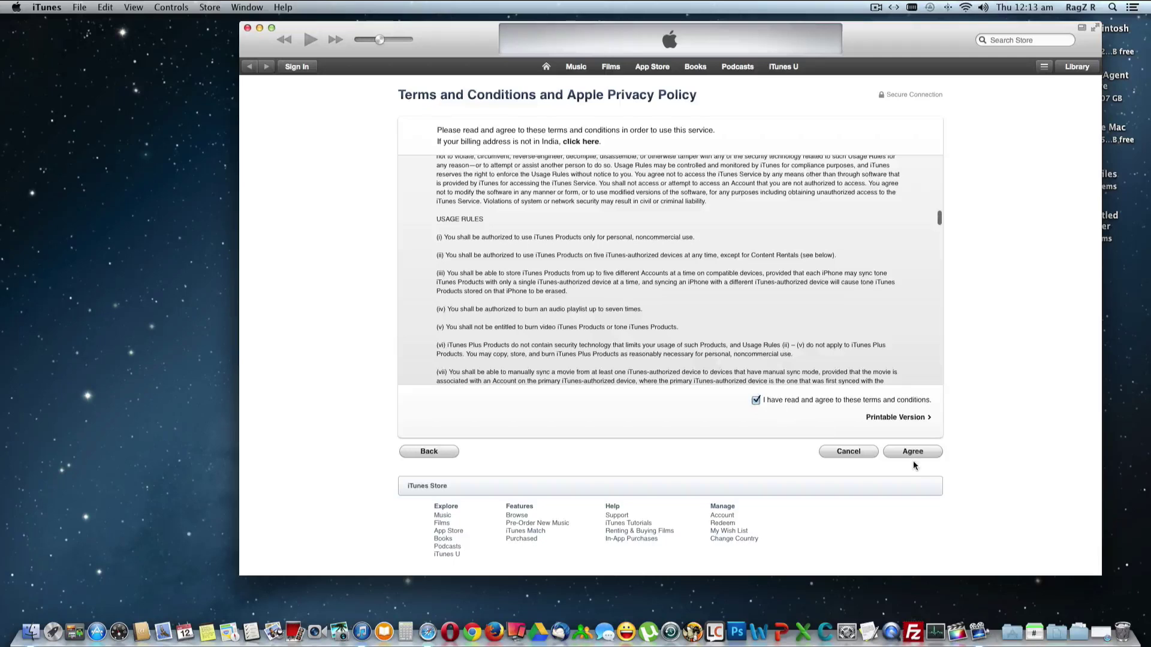
pyautogui.click(912, 452)
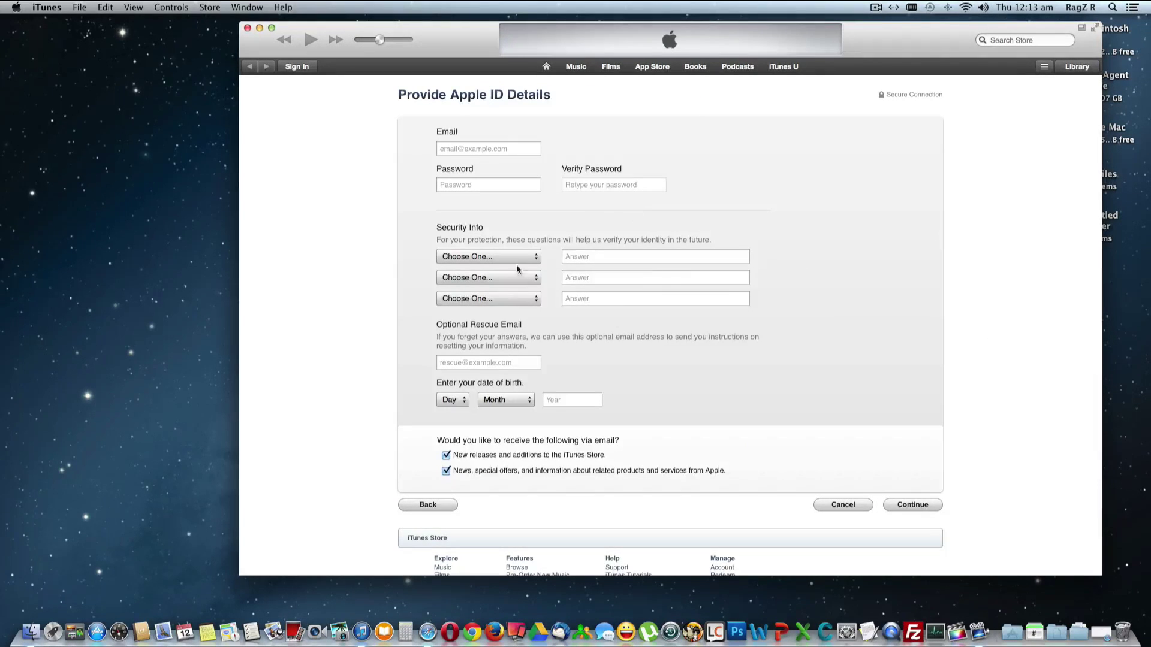
pyautogui.click(455, 148)
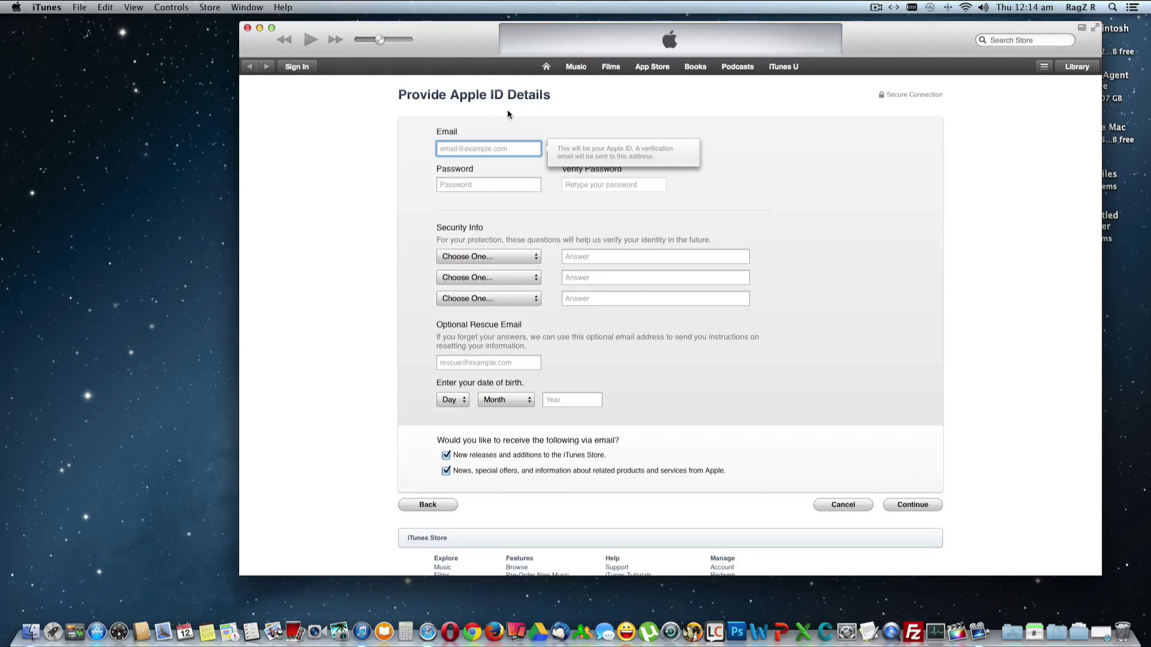
# Enter the account e-mail address and the password
pyautogui.press('Tab')
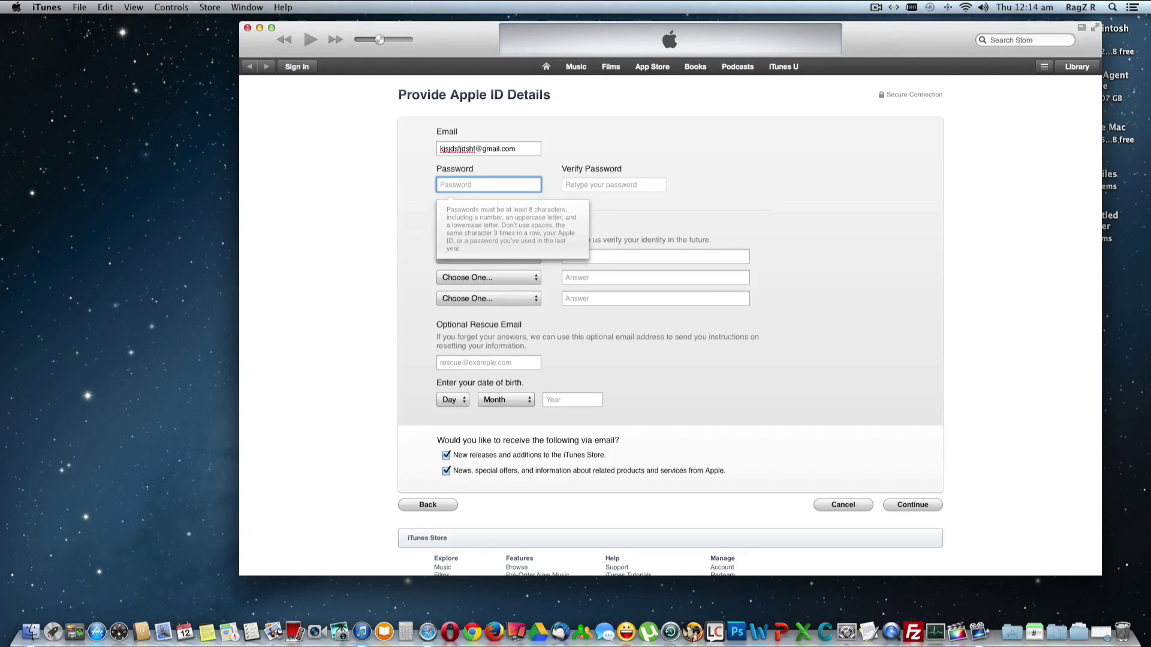
pyautogui.write('••••••••')
pyautogui.press('Tab')
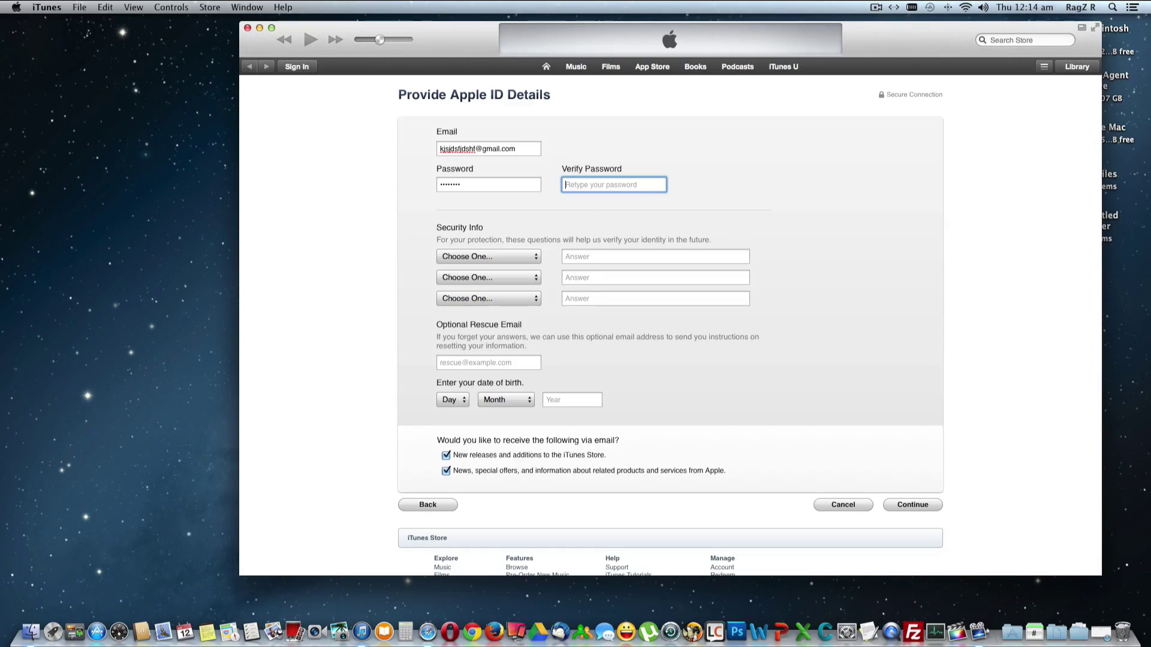
pyautogui.write('••••••••')
pyautogui.press('Tab')
# Pick the first security question and answer it 'one'
pyautogui.press('space')
pyautogui.press('Down')
pyautogui.press('Return')
pyautogui.press('Tab')
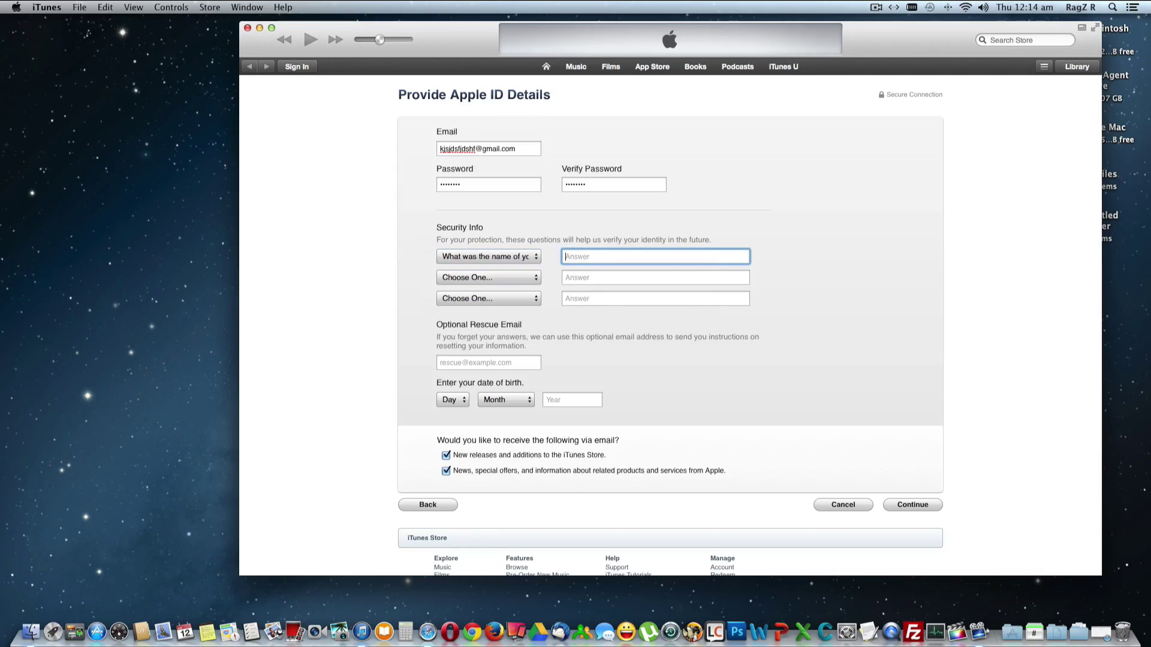
pyautogui.write('one')
pyautogui.press('Tab')
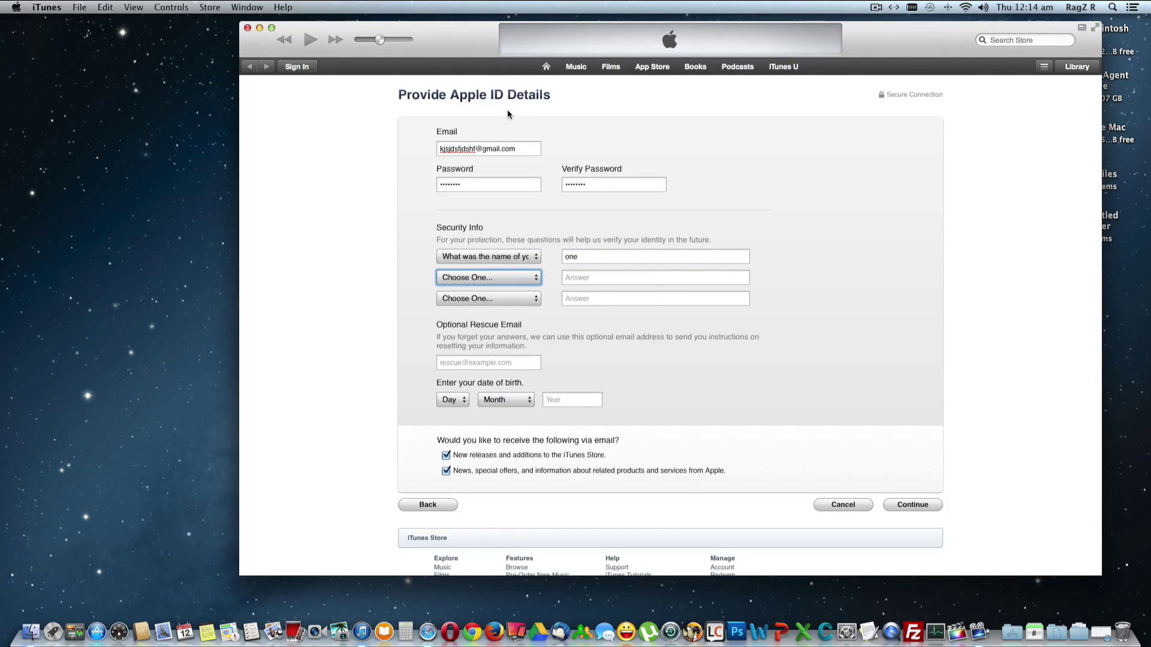
# Choose 'What is your dream job?' as the second question, answered 'two'
pyautogui.press('space')
pyautogui.press('Down')
pyautogui.press('Return')
pyautogui.press('Tab')
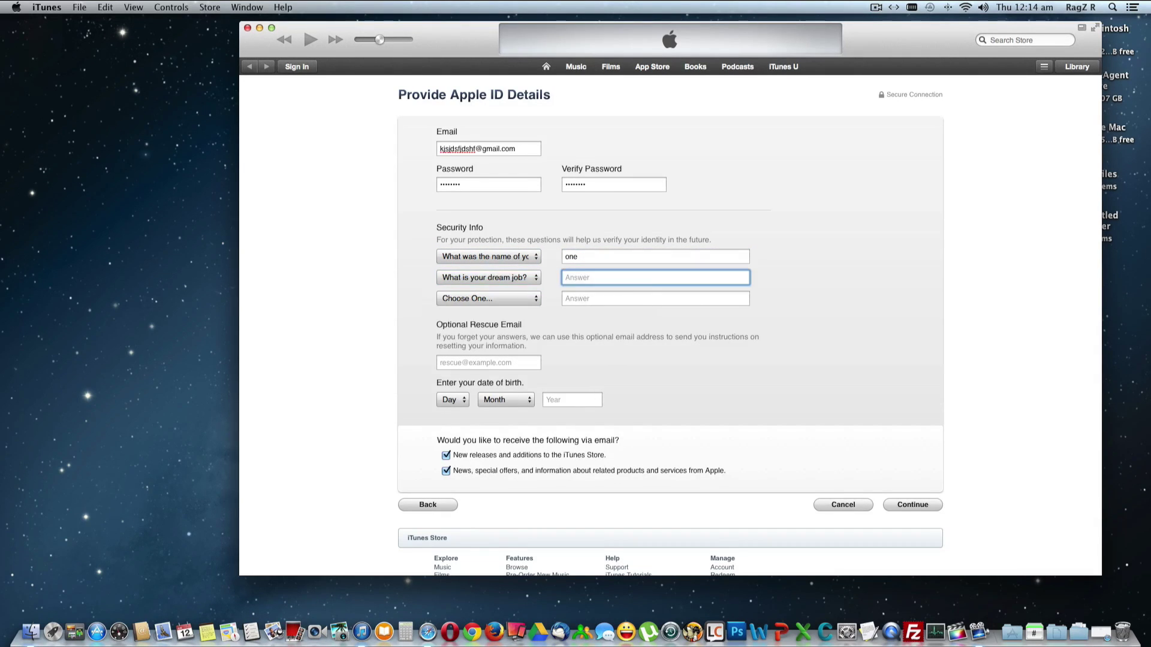
pyautogui.write('two')
pyautogui.press('Tab')
pyautogui.press('space')
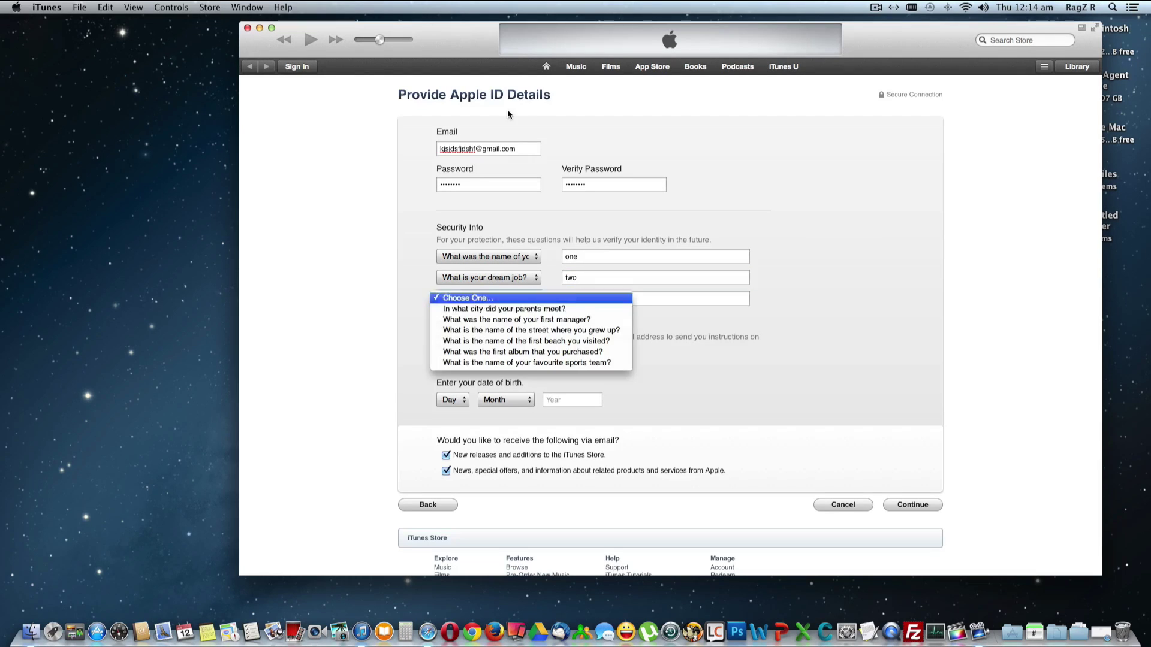
pyautogui.press('Down')
pyautogui.press('Return')
pyautogui.press('Tab')
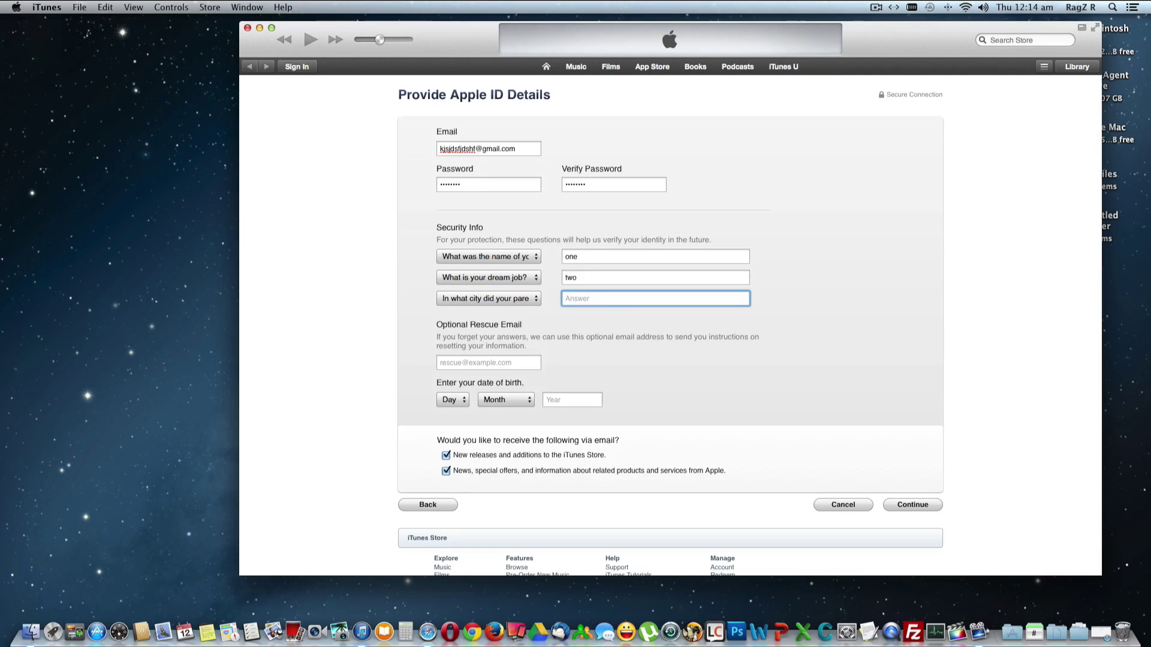
pyautogui.write('three')
pyautogui.press('Tab')
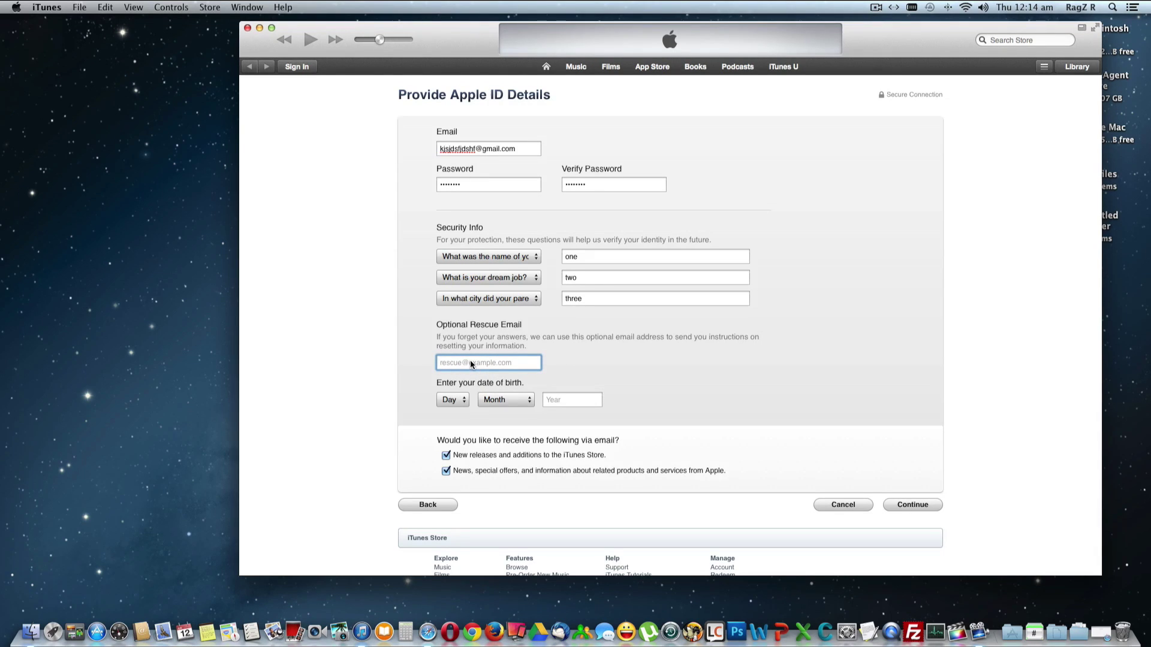
# Set the date of birth to 1 April 1988
pyautogui.click(451, 400)
pyautogui.click(452, 410)
pyautogui.click(506, 400)
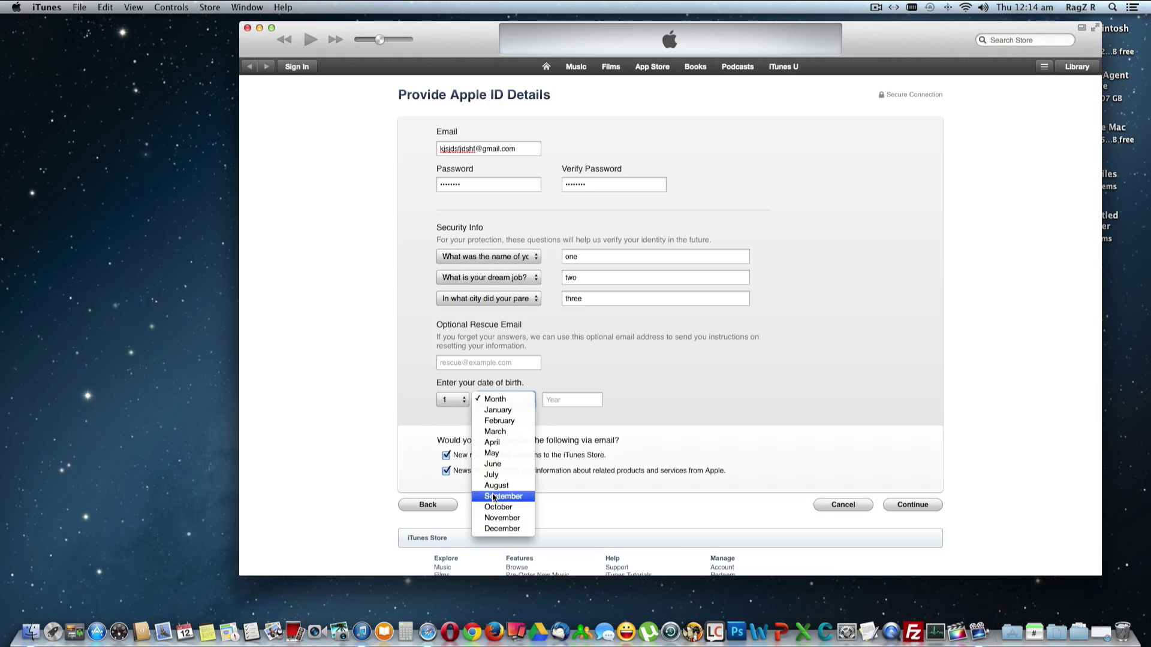
pyautogui.click(493, 443)
pyautogui.click(559, 401)
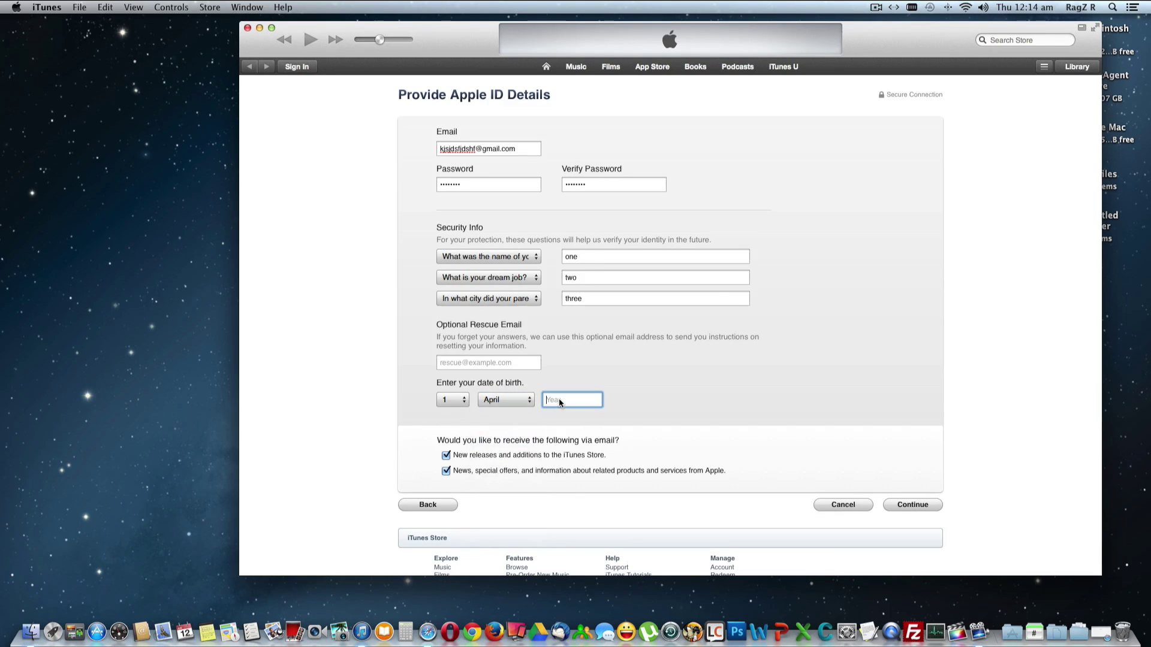
pyautogui.write('1988')
# Opt out of both promotional e-mails and submit the Apple ID details
pyautogui.click(446, 455)
pyautogui.click(446, 471)
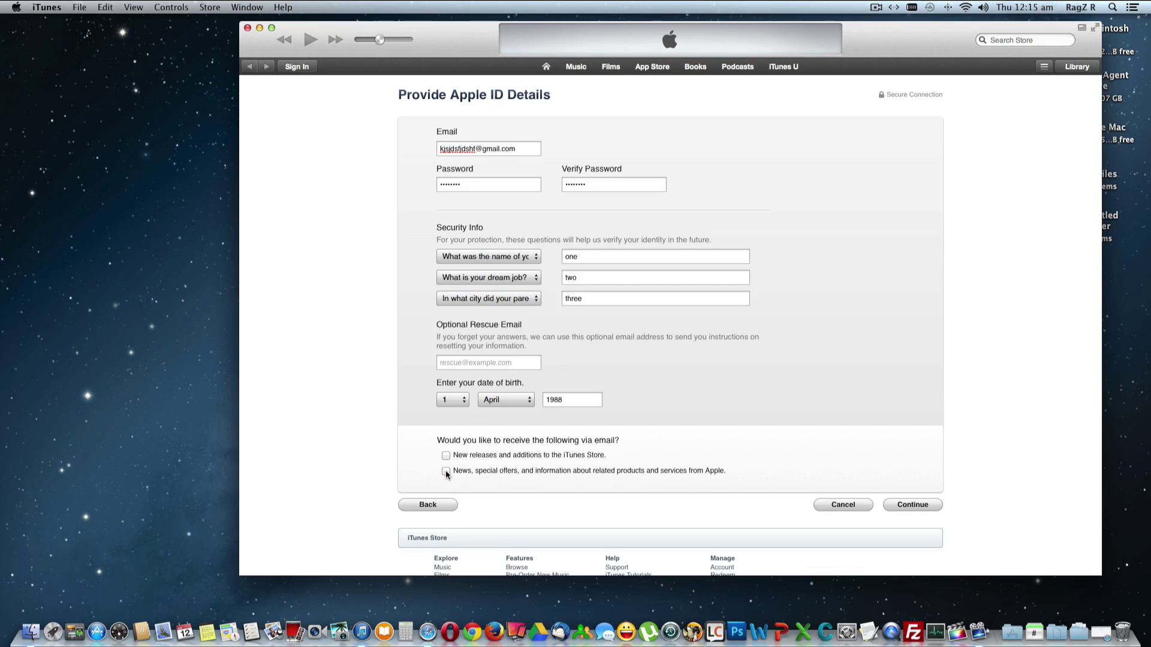
pyautogui.click(910, 507)
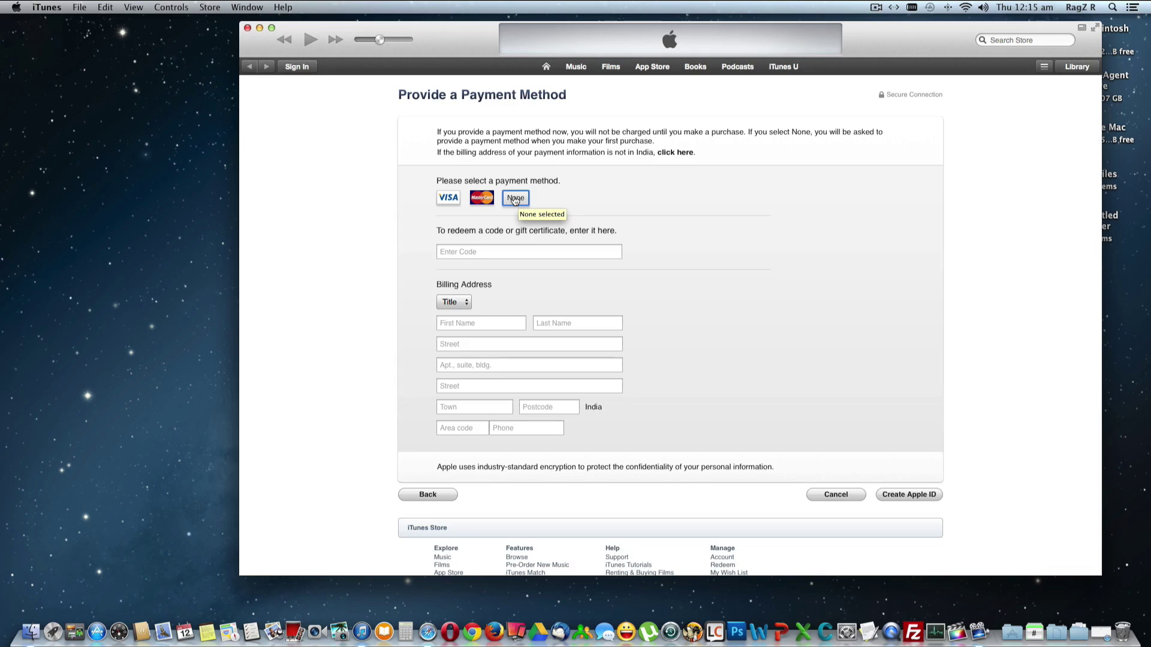
# Set the billing title to Mr. and enter the first and last name, capitalised
pyautogui.click(456, 304)
pyautogui.click(454, 313)
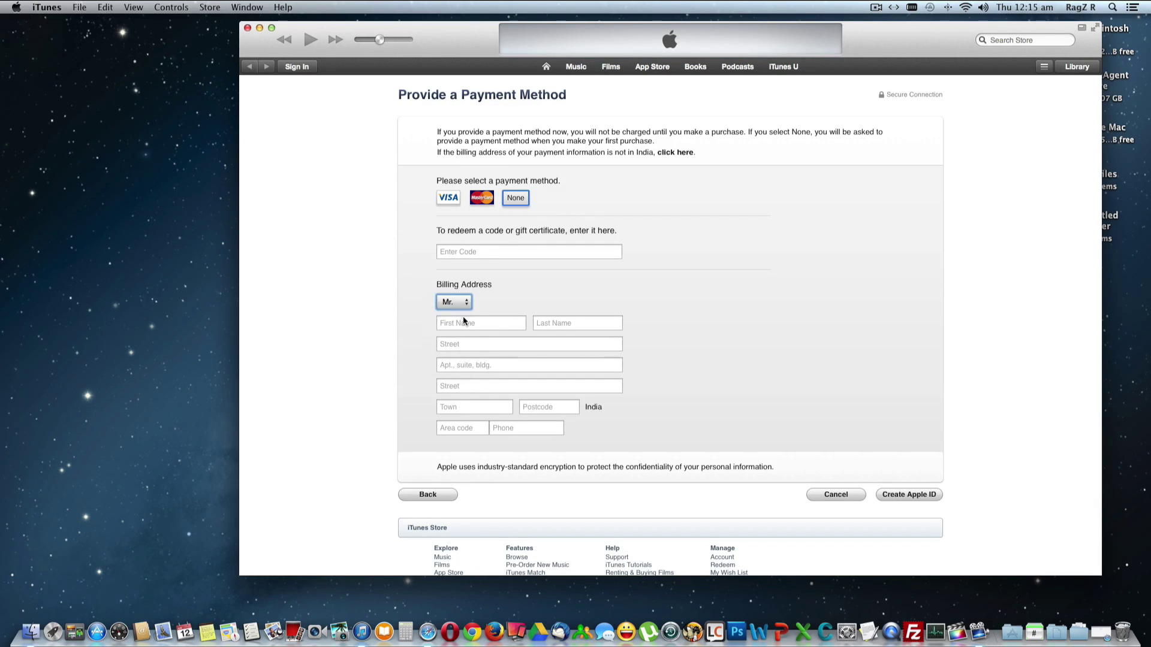
pyautogui.click(461, 324)
pyautogui.write('ragz')
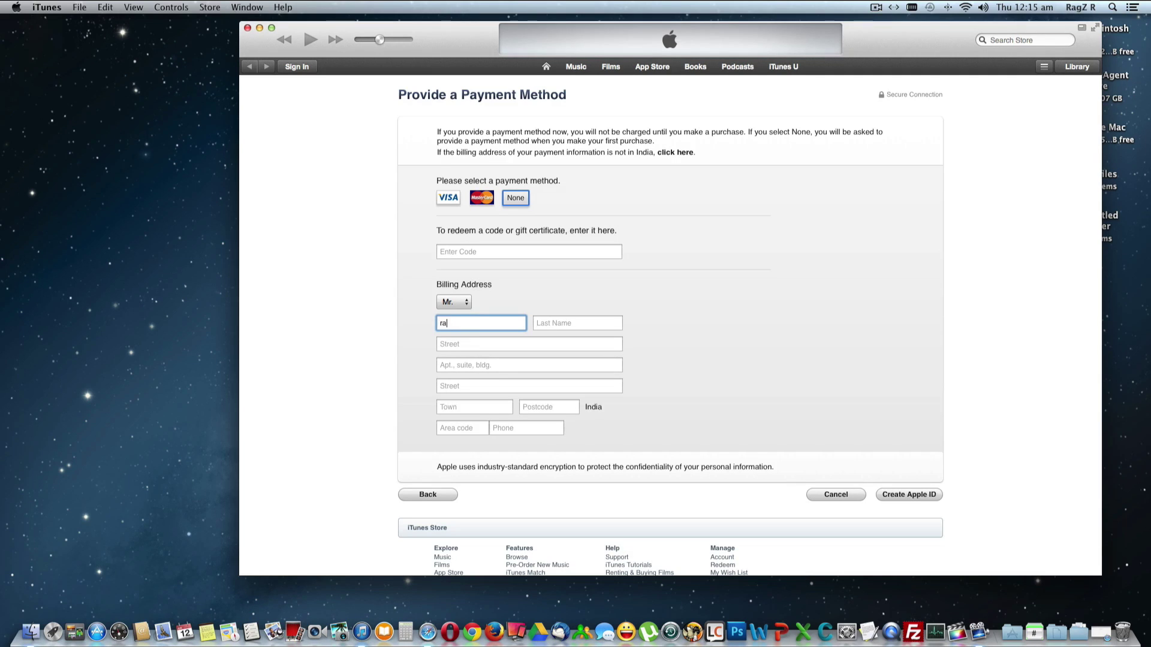
pyautogui.click(578, 323)
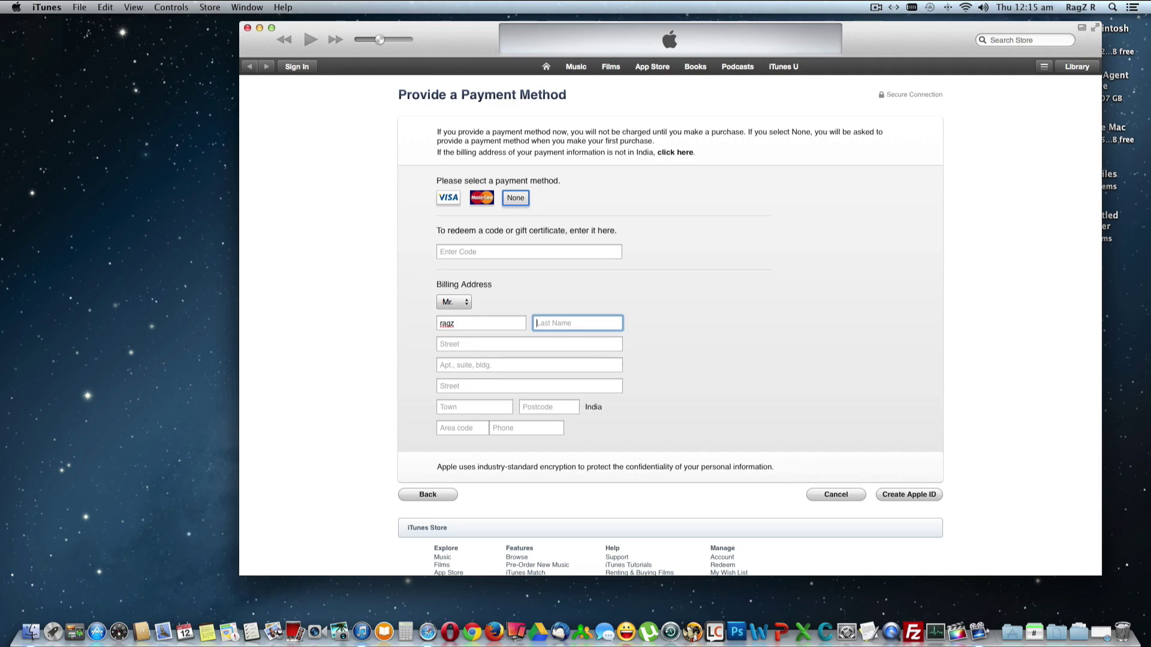
pyautogui.click(441, 323)
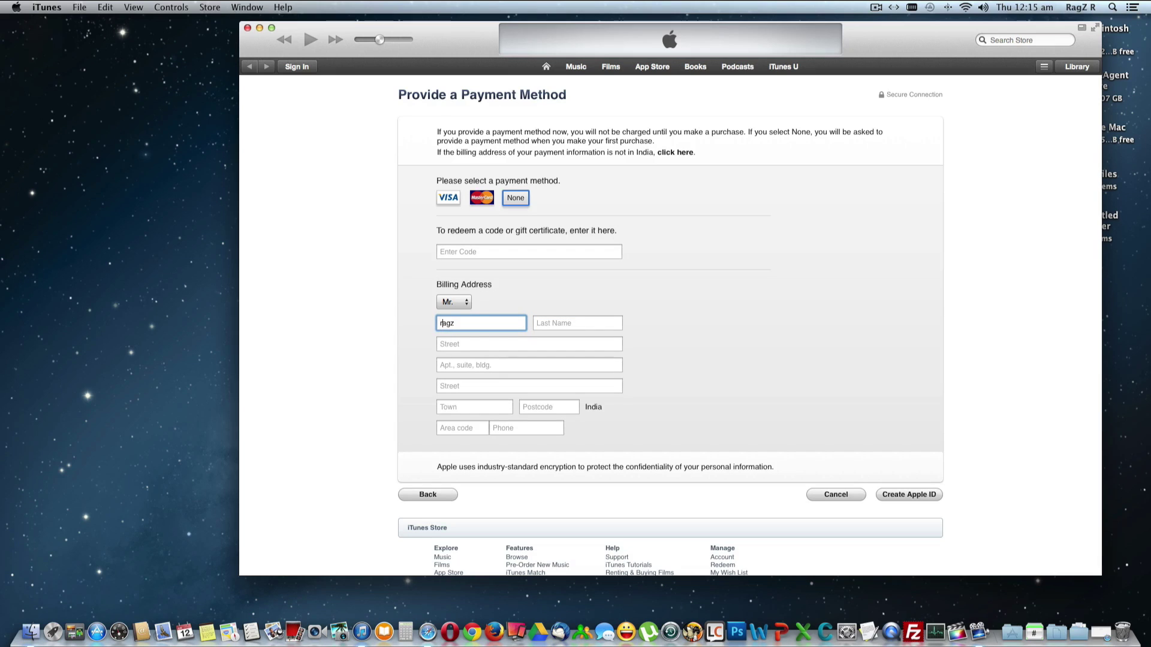
pyautogui.press('BackSpace')
pyautogui.write('R')
pyautogui.click(585, 325)
pyautogui.write('R')
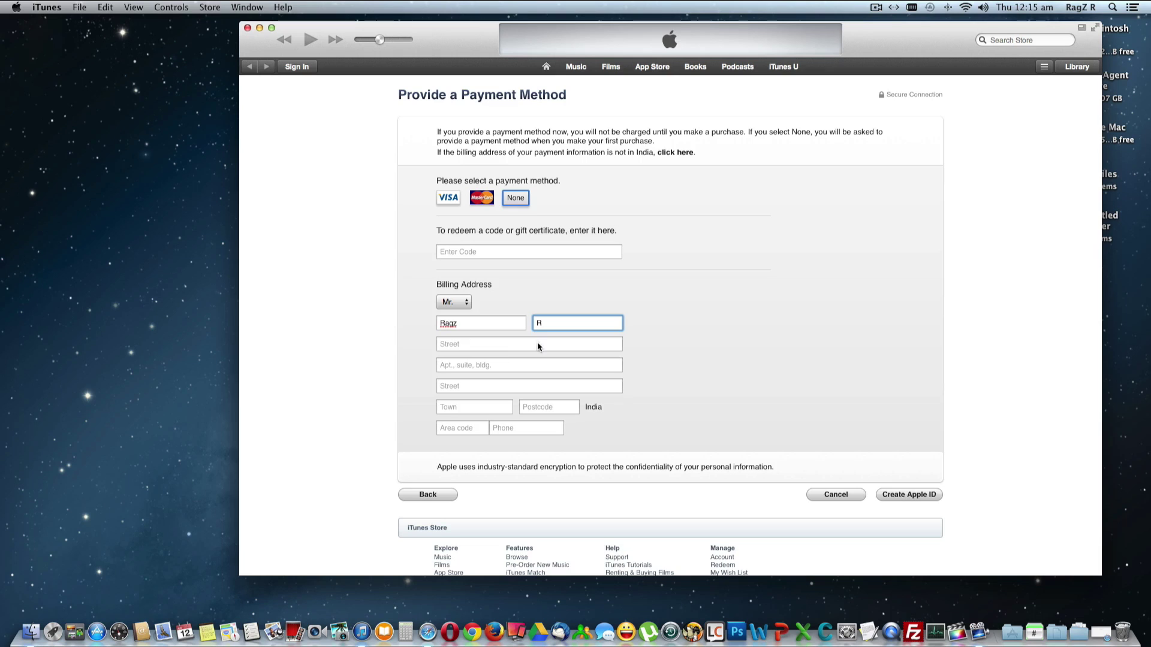
# Fill in the billing street lines, apartment, town and postcode
pyautogui.click(490, 344)
pyautogui.write('india')
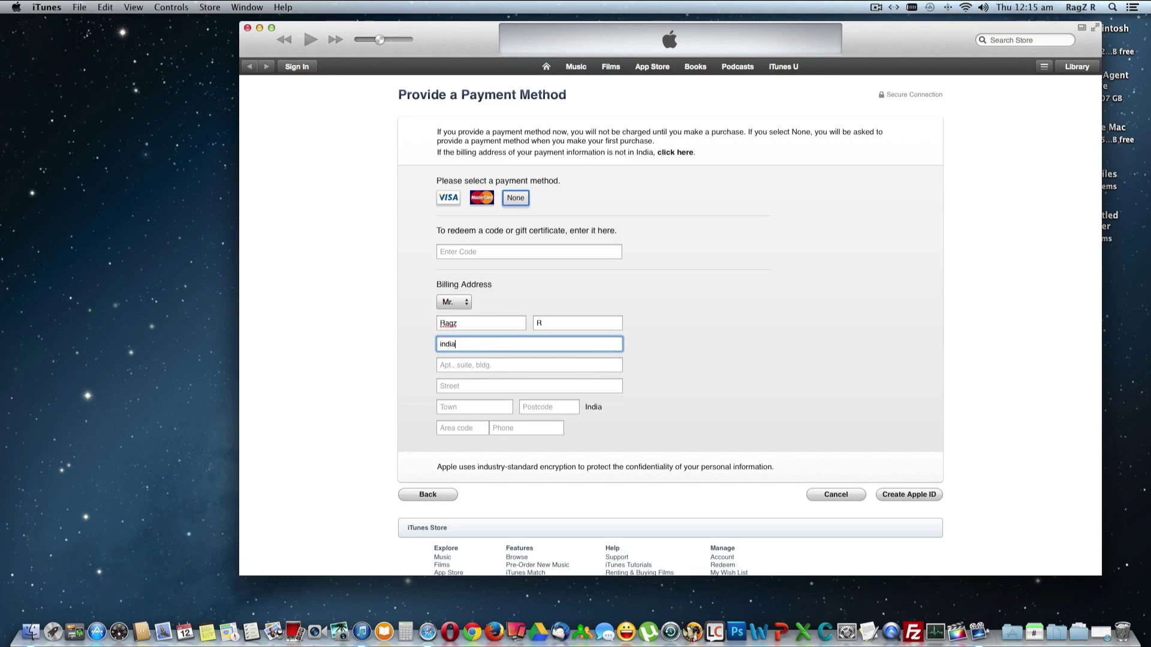
pyautogui.press('Tab')
pyautogui.write('india')
pyautogui.press('Tab')
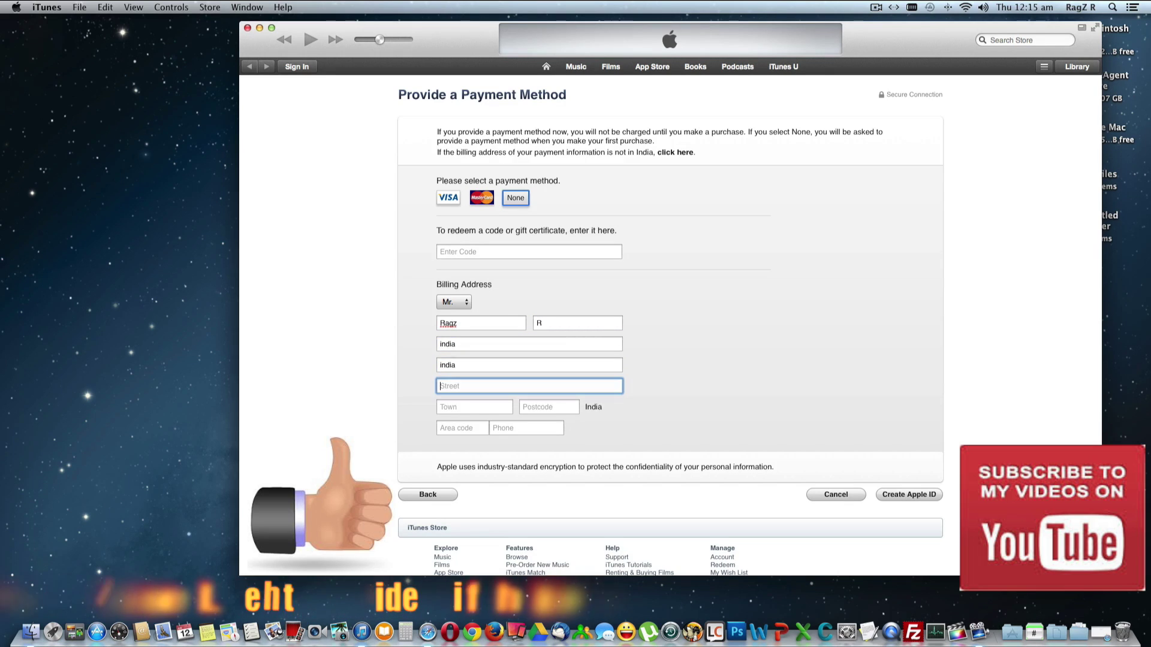
pyautogui.write('india')
pyautogui.press('Tab')
pyautogui.write('ind')
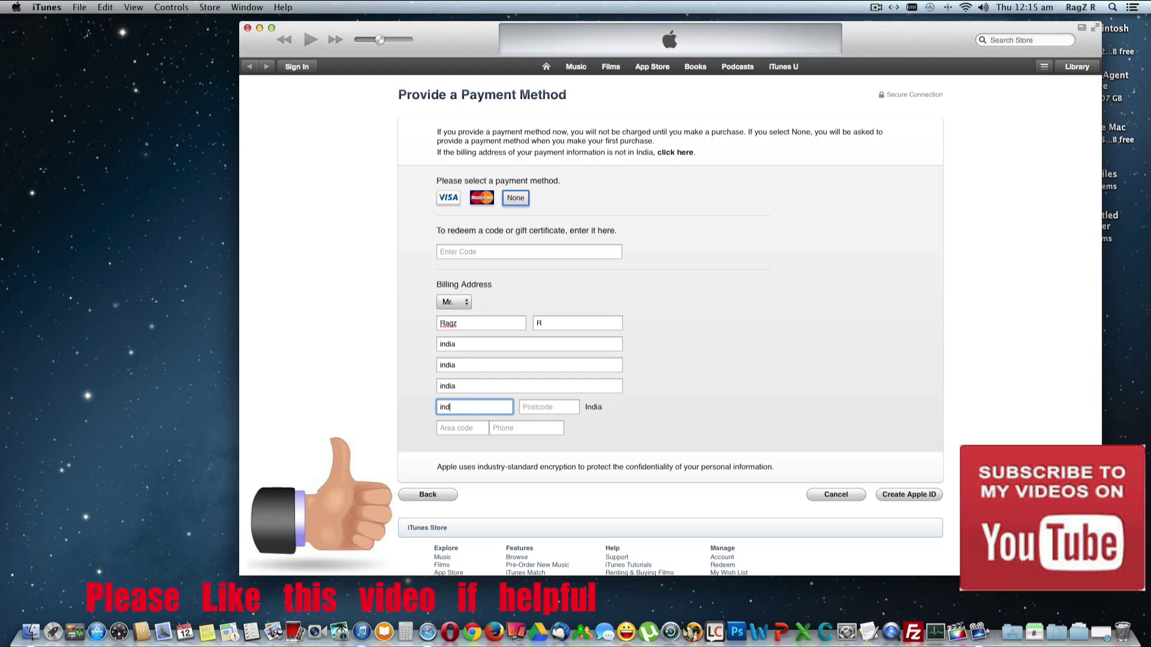
pyautogui.write('ia')
pyautogui.press('Tab')
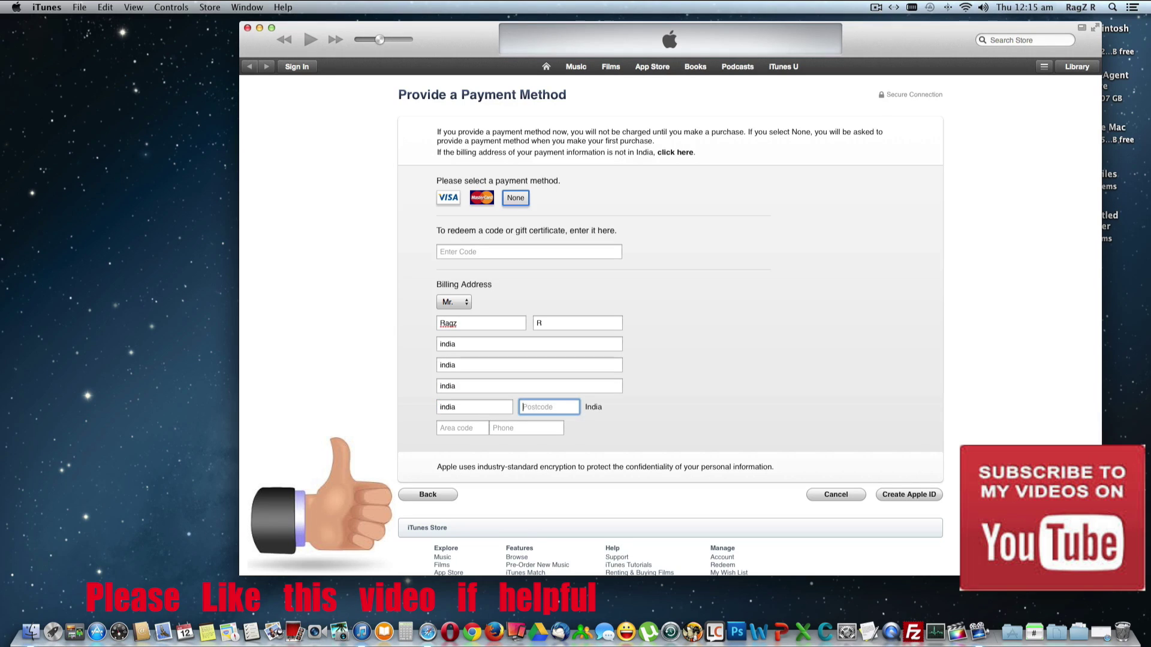
pyautogui.write('546454')
# Enter the area code and phone number, then create the Apple ID
pyautogui.press('Tab')
pyautogui.write('123')
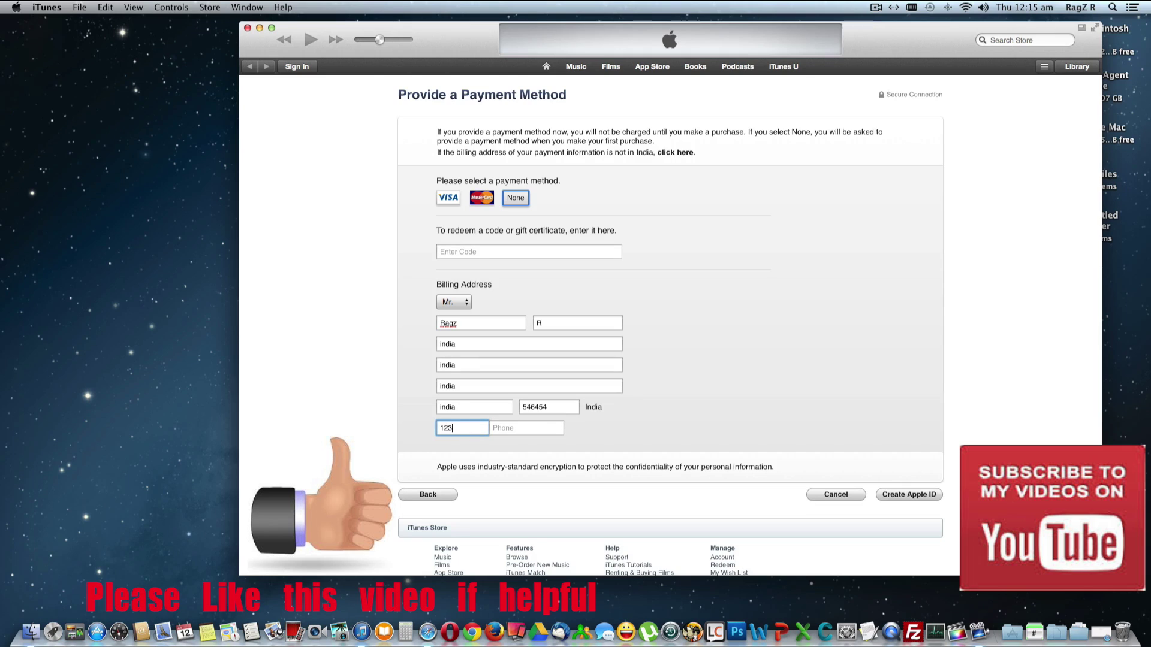
pyautogui.press('Tab')
pyautogui.write('234324')
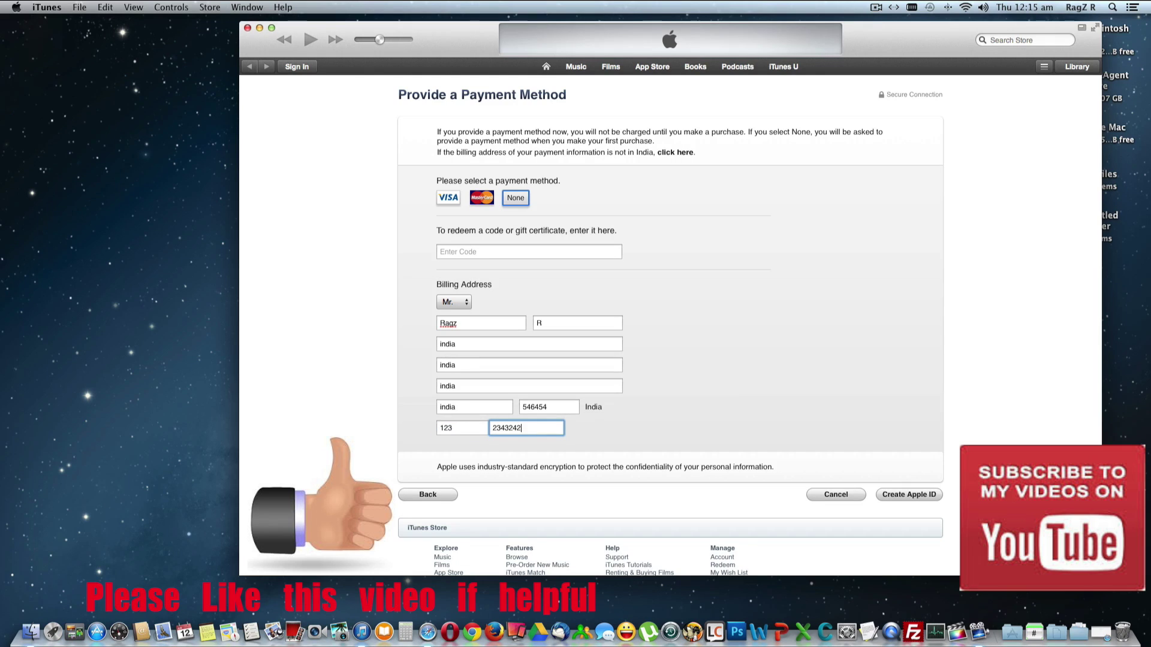
pyautogui.click(902, 496)
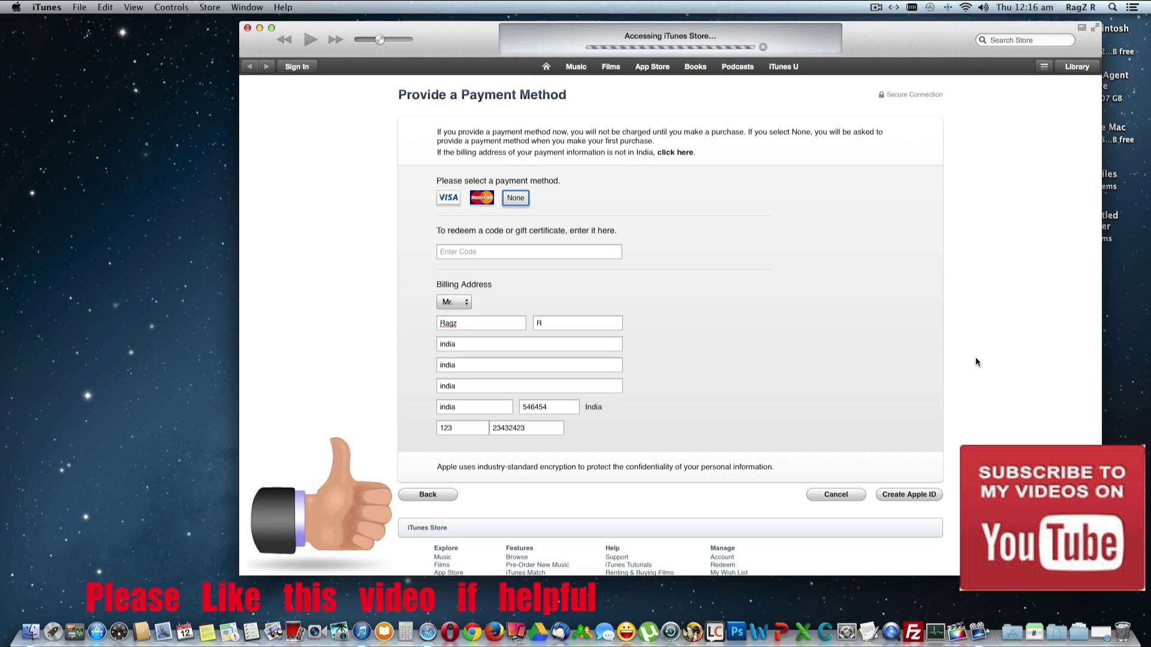